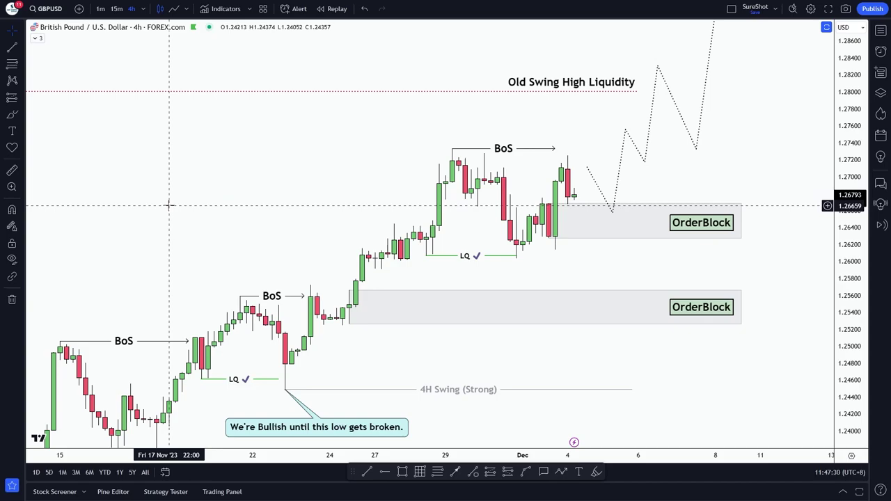
Step: Pan and zoom around the annotated GBPUSD 4h chart to review the setup
{"action": "mouse_move", "coordinate": [143, 221]}
{"action": "left_mouse_down"}
{"action": "mouse_move", "coordinate": [165, 225]}
{"action": "mouse_move", "coordinate": [167, 211]}
{"action": "mouse_move", "coordinate": [142, 217]}
{"action": "left_mouse_up"}
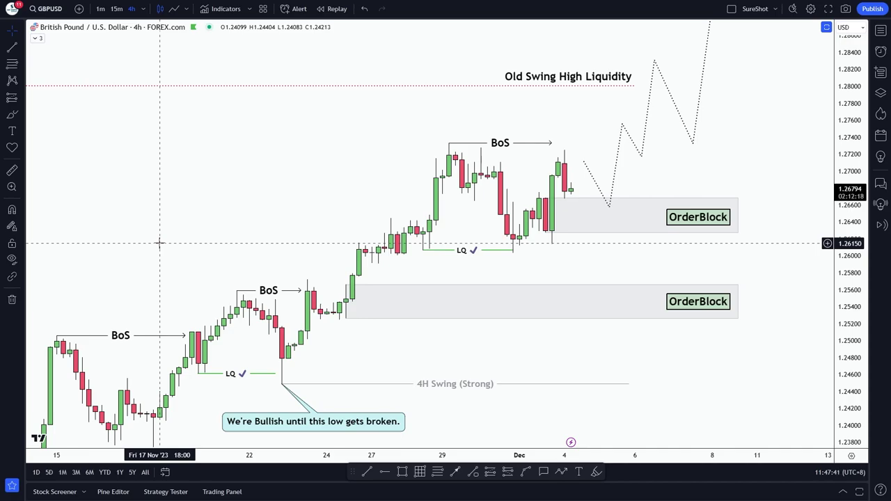
{"action": "mouse_move", "coordinate": [174, 237]}
{"action": "left_mouse_down"}
{"action": "mouse_move", "coordinate": [187, 231]}
{"action": "mouse_move", "coordinate": [180, 233]}
{"action": "left_mouse_up"}
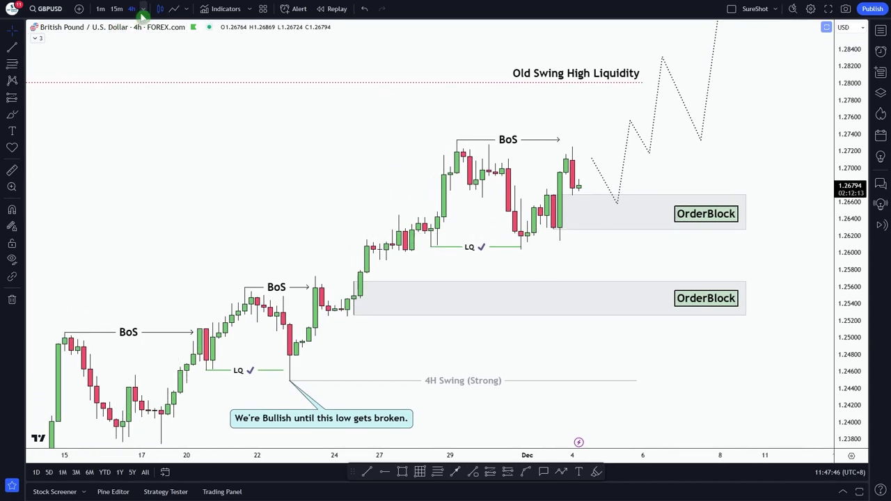
{"action": "left_click_drag", "start_coordinate": [278, 181], "coordinate": [260, 172]}
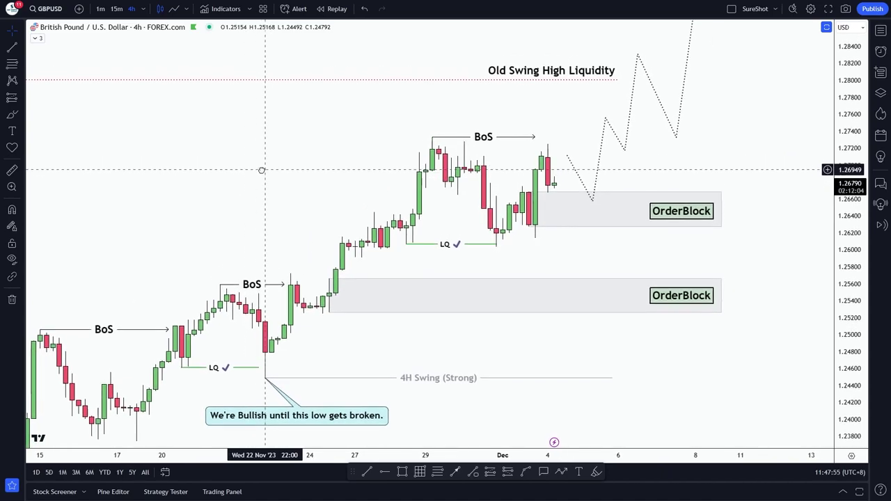
{"action": "mouse_move", "coordinate": [234, 143]}
{"action": "left_mouse_down"}
{"action": "mouse_move", "coordinate": [249, 123]}
{"action": "mouse_move", "coordinate": [281, 123]}
{"action": "mouse_move", "coordinate": [240, 135]}
{"action": "left_mouse_up"}
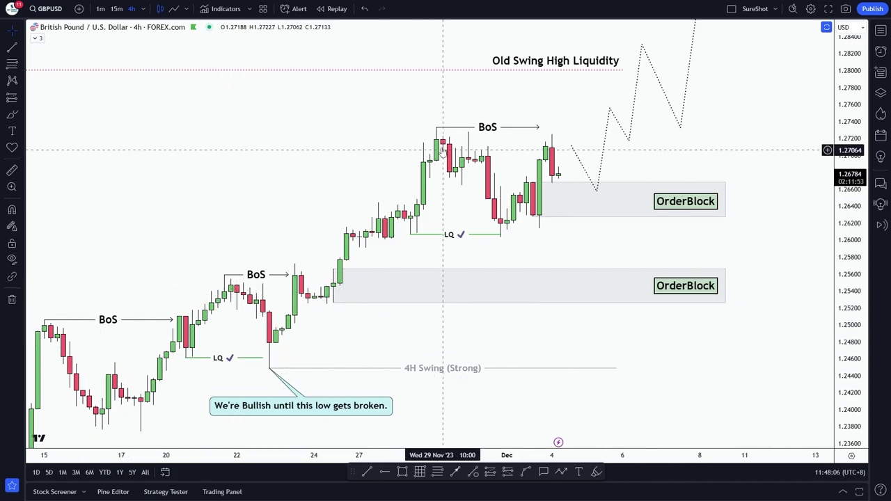
{"action": "left_click_drag", "start_coordinate": [565, 250], "coordinate": [519, 257]}
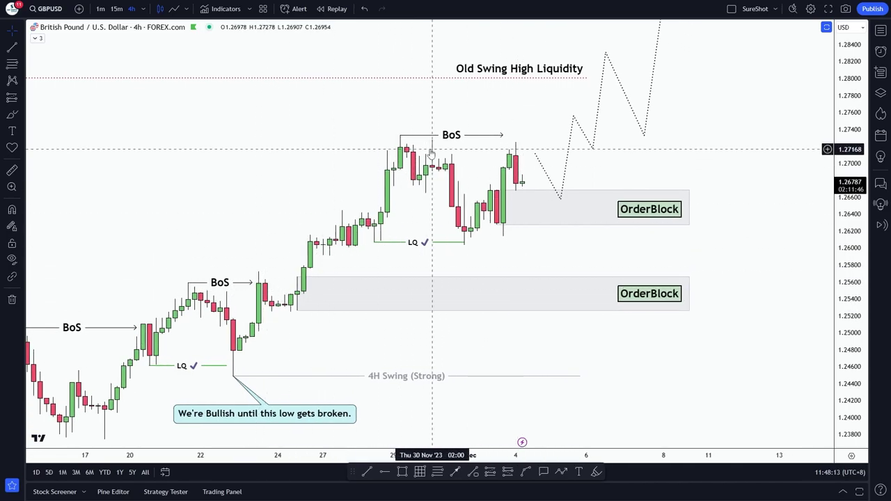
{"action": "left_click_drag", "start_coordinate": [427, 193], "coordinate": [398, 195]}
{"action": "scroll", "coordinate": [394, 195], "scroll_direction": "down", "scroll_amount": 1}
{"action": "left_click_drag", "start_coordinate": [285, 213], "coordinate": [264, 181]}
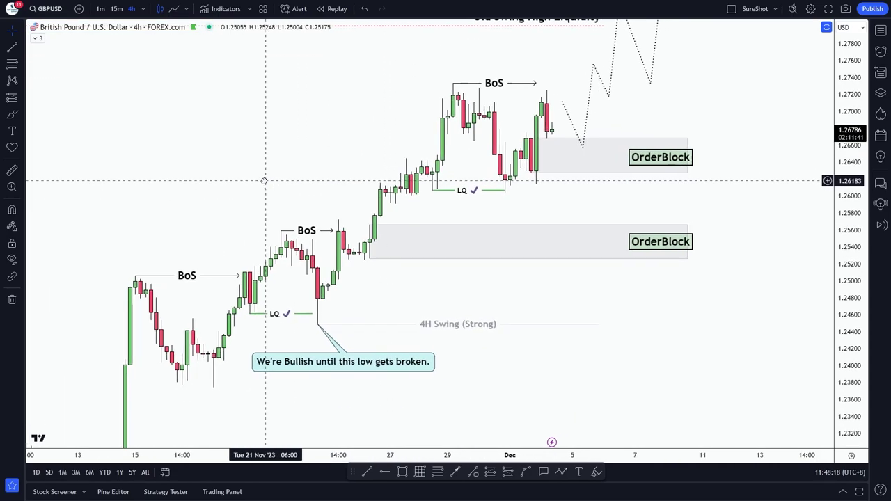
{"action": "scroll", "coordinate": [318, 165], "scroll_direction": "up", "scroll_amount": 1}
{"action": "left_click_drag", "start_coordinate": [338, 169], "coordinate": [308, 177]}
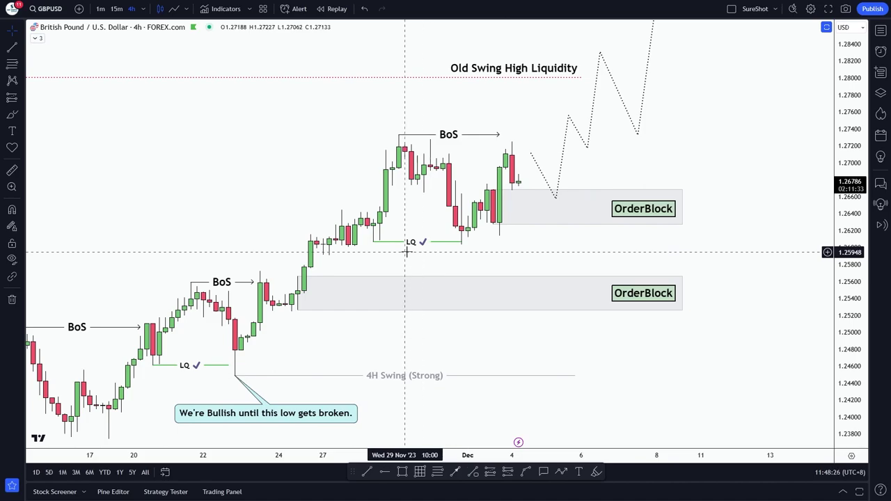
{"action": "left_click_drag", "start_coordinate": [533, 243], "coordinate": [509, 249]}
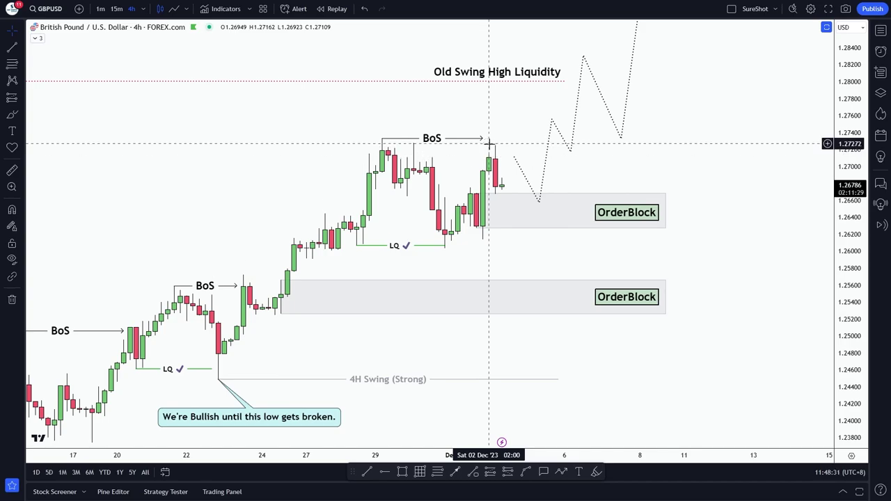
{"action": "mouse_move", "coordinate": [513, 125]}
{"action": "left_mouse_down"}
{"action": "mouse_move", "coordinate": [547, 125]}
{"action": "mouse_move", "coordinate": [529, 119]}
{"action": "left_mouse_up"}
{"action": "scroll", "coordinate": [553, 124], "scroll_direction": "up", "scroll_amount": 1}
{"action": "scroll", "coordinate": [554, 124], "scroll_direction": "down", "scroll_amount": 2}
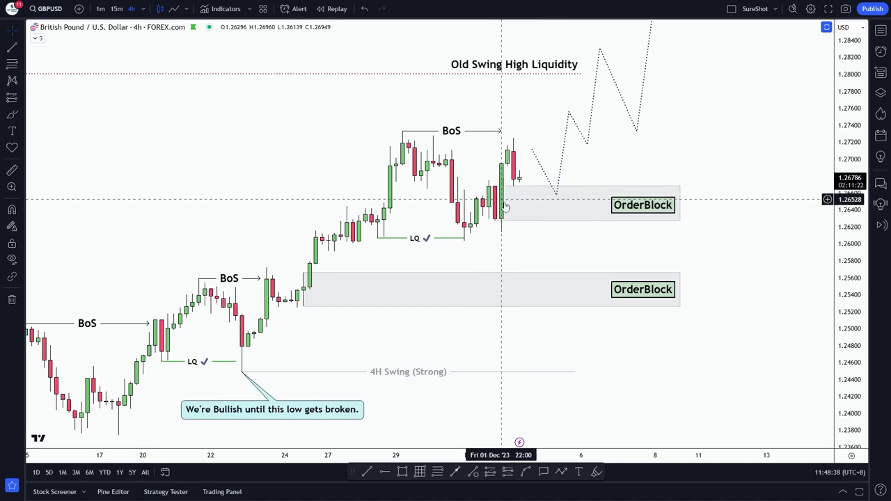
{"action": "left_click_drag", "start_coordinate": [662, 146], "coordinate": [654, 171]}
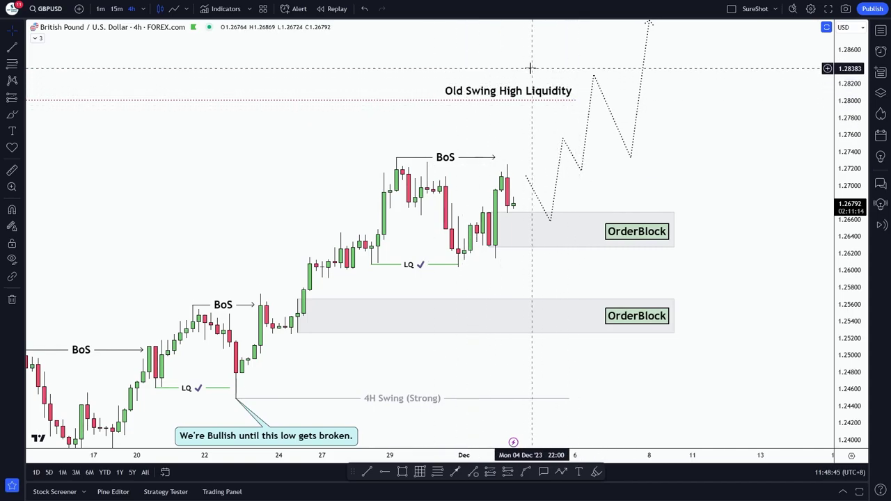
Step: Hide all drawings and view the daily chart, rescaled and panned to July through December
{"action": "left_click", "coordinate": [13, 261]}
{"action": "left_click", "coordinate": [142, 9]}
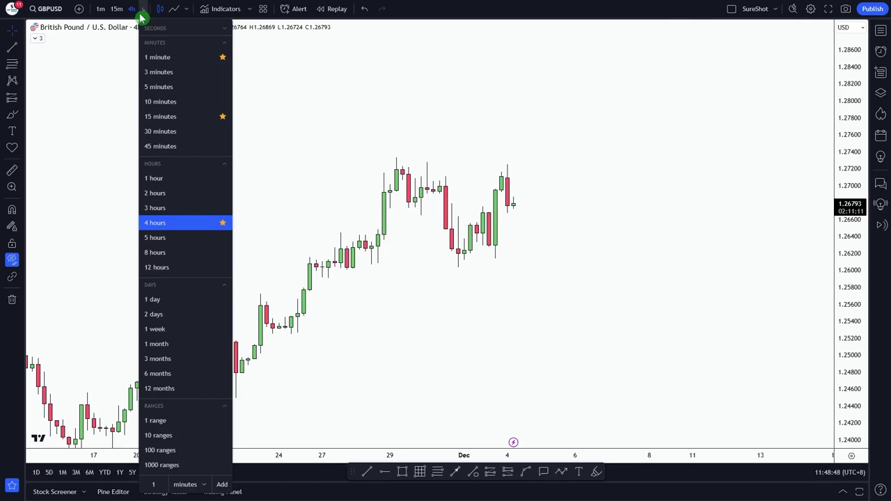
{"action": "left_click", "coordinate": [164, 303]}
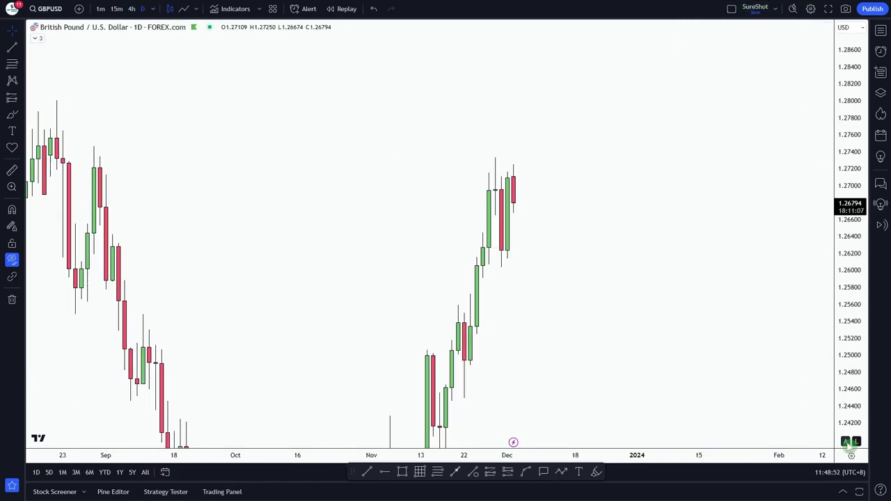
{"action": "left_click", "coordinate": [846, 442]}
{"action": "scroll", "coordinate": [662, 313], "scroll_direction": "down", "scroll_amount": 2}
{"action": "left_click_drag", "start_coordinate": [431, 141], "coordinate": [533, 150]}
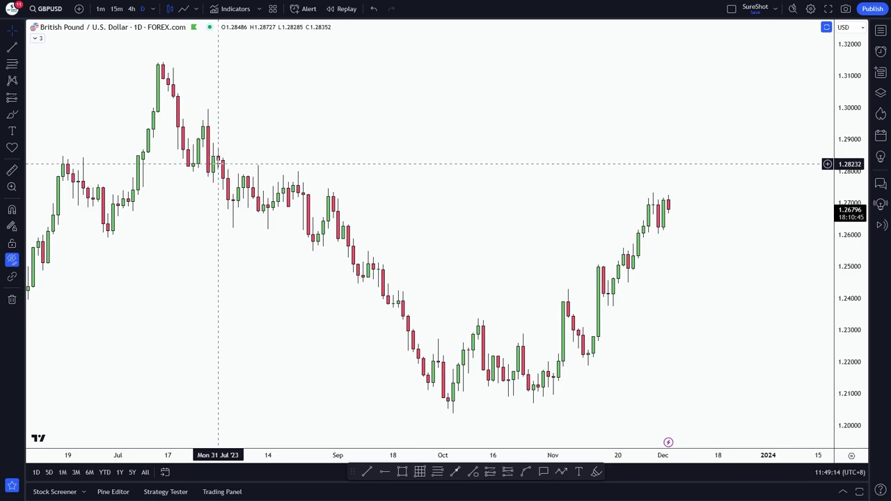
Step: Bring the earlier July daily candles into view, then return to the 4-hour interval
{"action": "scroll", "coordinate": [219, 156], "scroll_direction": "right", "scroll_amount": 3}
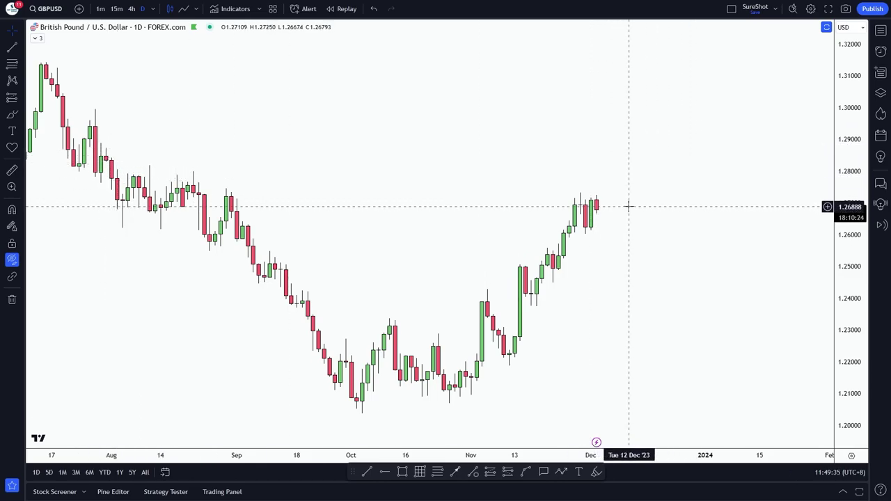
{"action": "left_click_drag", "start_coordinate": [342, 179], "coordinate": [378, 171]}
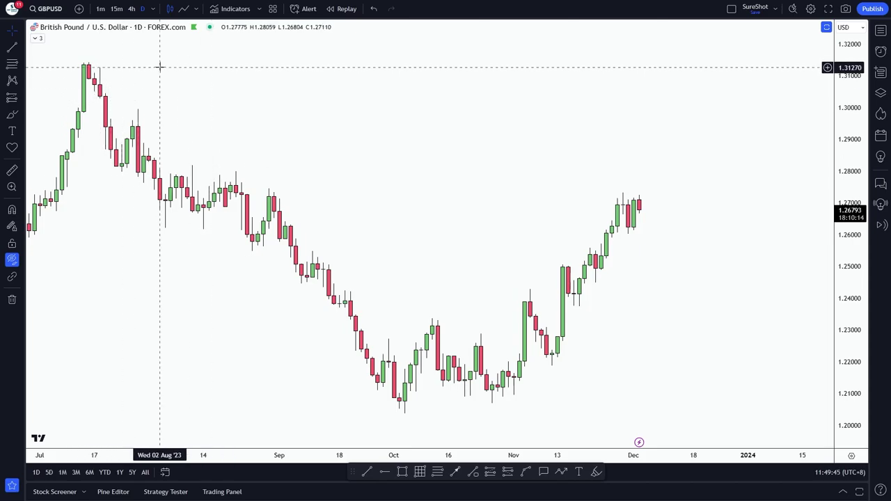
{"action": "left_click", "coordinate": [133, 8]}
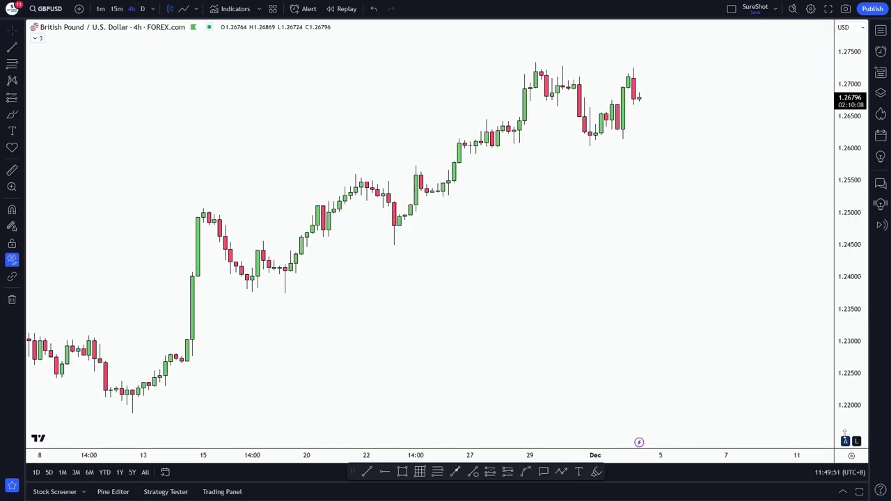
Step: Show the drawings again, stretch the price scale, and frame the BoS, OrderBlock and projection annotations
{"action": "left_click_drag", "start_coordinate": [623, 98], "coordinate": [591, 180]}
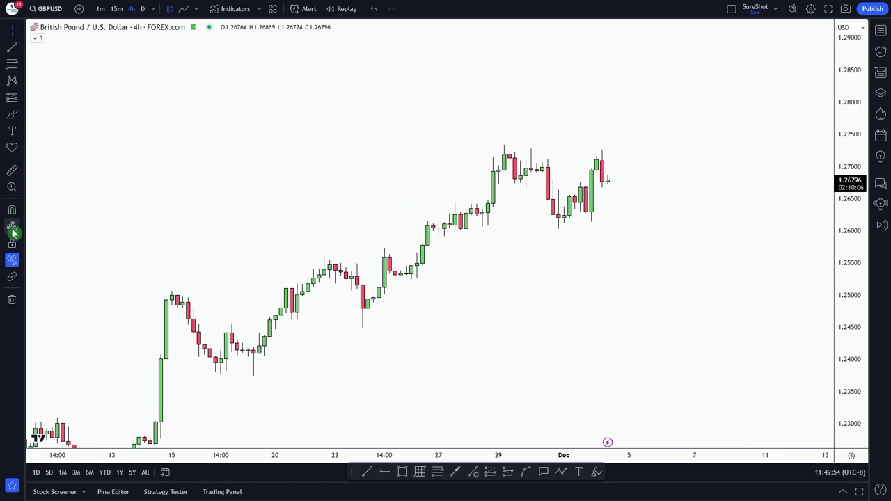
{"action": "left_click", "coordinate": [10, 261]}
{"action": "scroll", "coordinate": [497, 205], "scroll_direction": "up", "scroll_amount": 1}
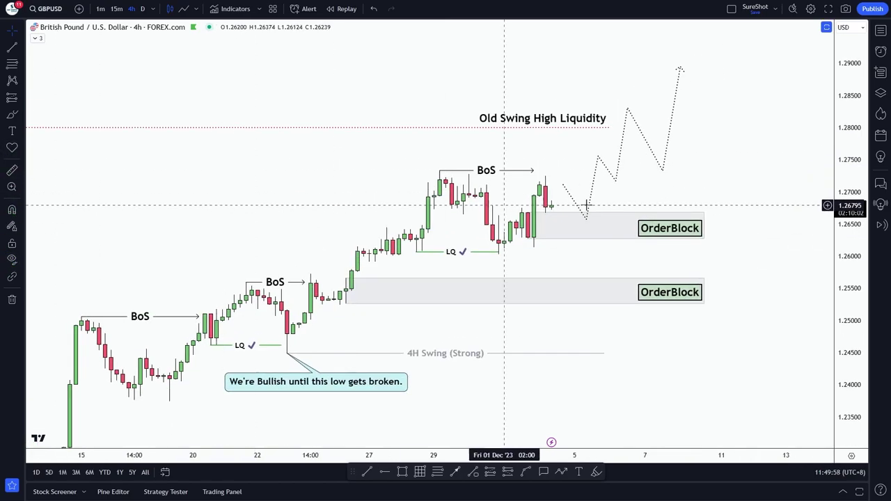
{"action": "left_click_drag", "start_coordinate": [852, 286], "coordinate": [851, 265]}
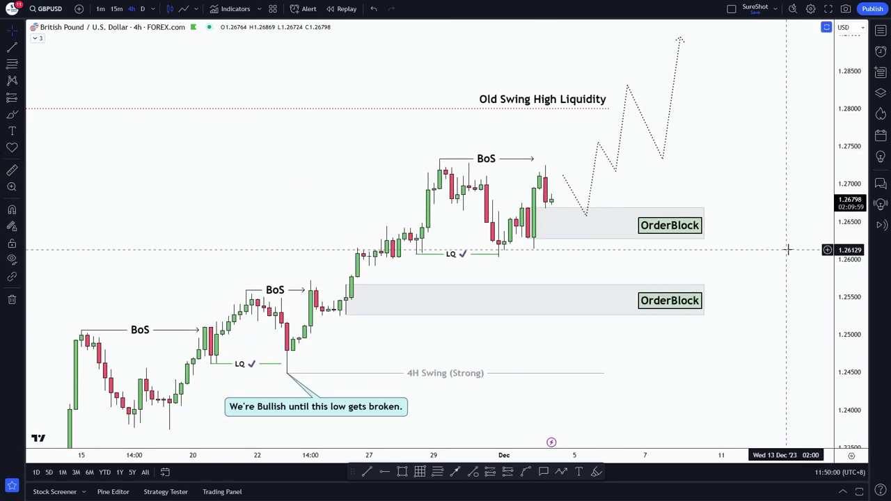
{"action": "left_click_drag", "start_coordinate": [781, 249], "coordinate": [772, 262]}
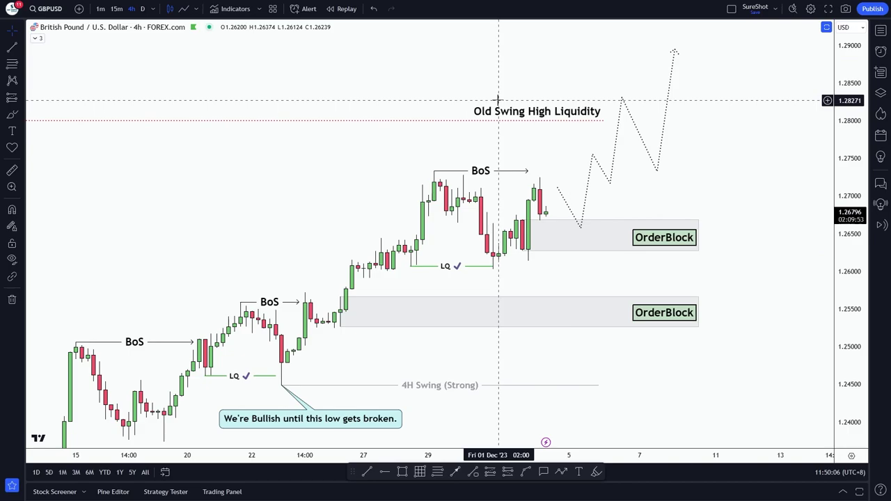
{"action": "scroll", "coordinate": [433, 88], "scroll_direction": "down", "scroll_amount": 1}
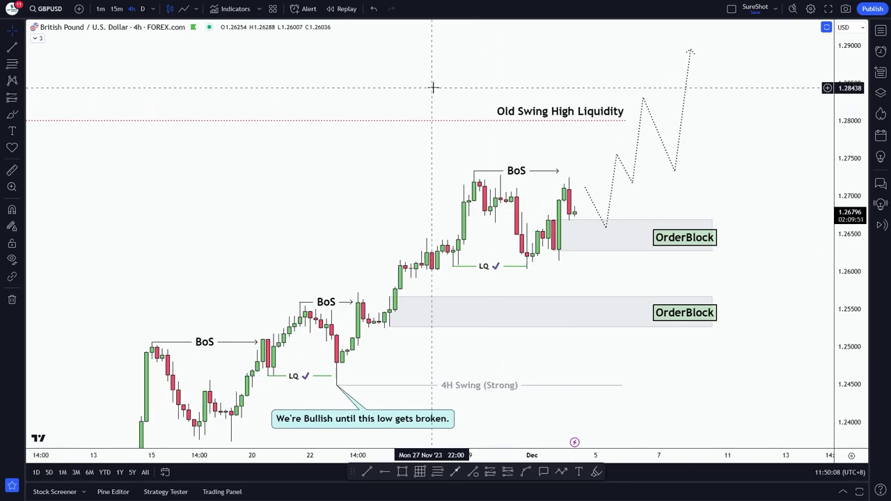
{"action": "scroll", "coordinate": [433, 88], "scroll_direction": "up", "scroll_amount": 2}
{"action": "left_click_drag", "start_coordinate": [269, 183], "coordinate": [305, 176]}
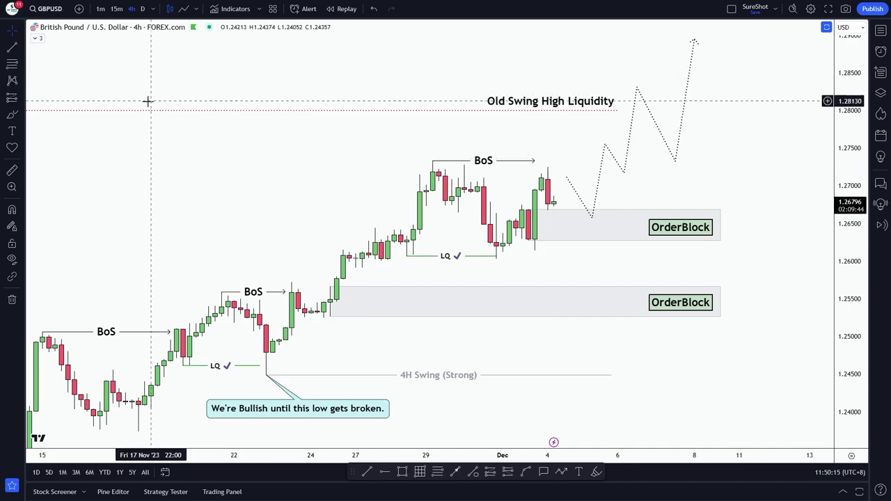
{"action": "left_click_drag", "start_coordinate": [234, 159], "coordinate": [229, 151]}
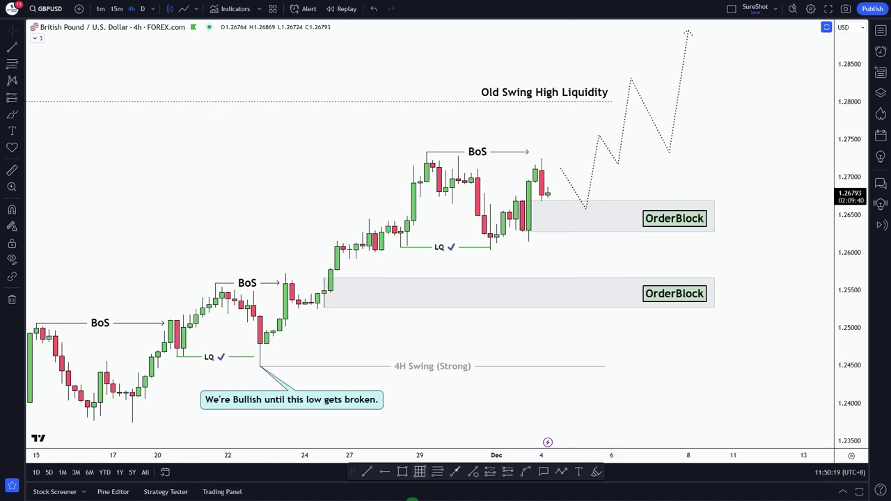
{"action": "left_click", "coordinate": [561, 474]}
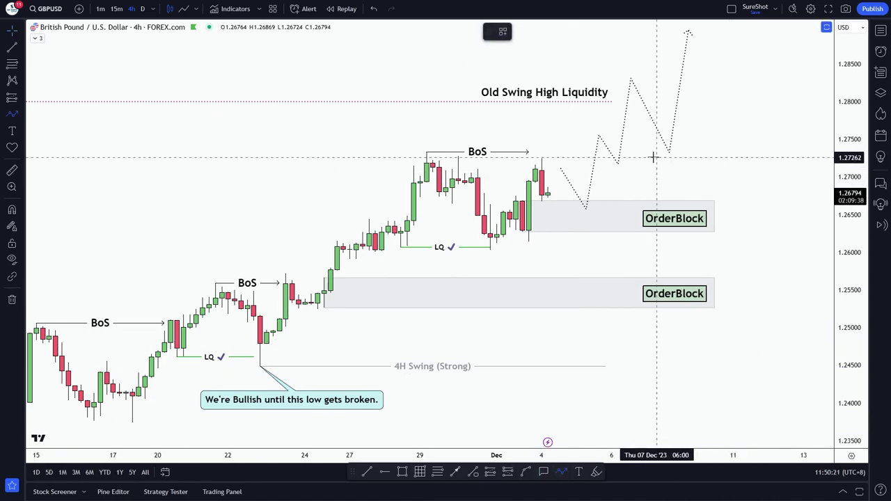
{"action": "left_click", "coordinate": [644, 194]}
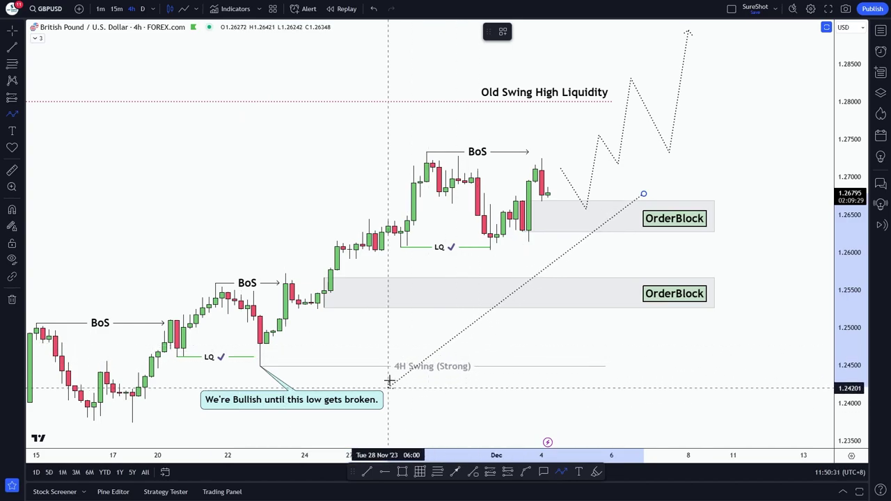
{"action": "left_click", "coordinate": [687, 383]}
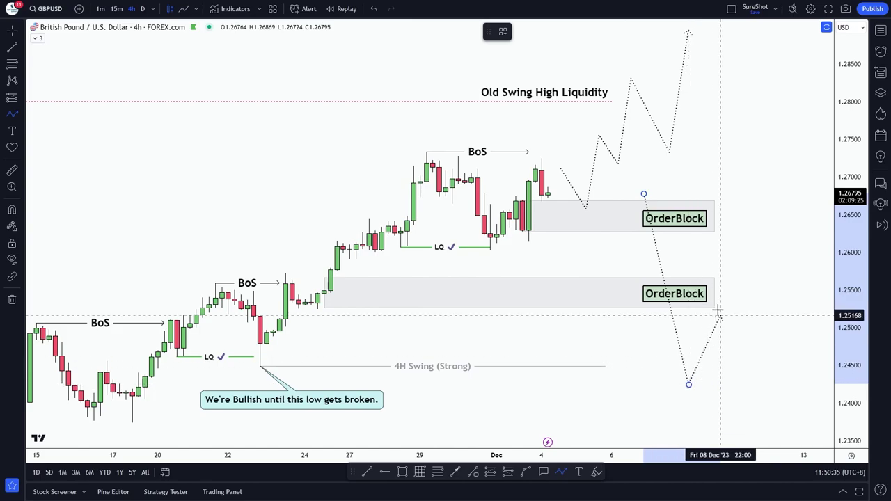
{"action": "left_click", "coordinate": [727, 266]}
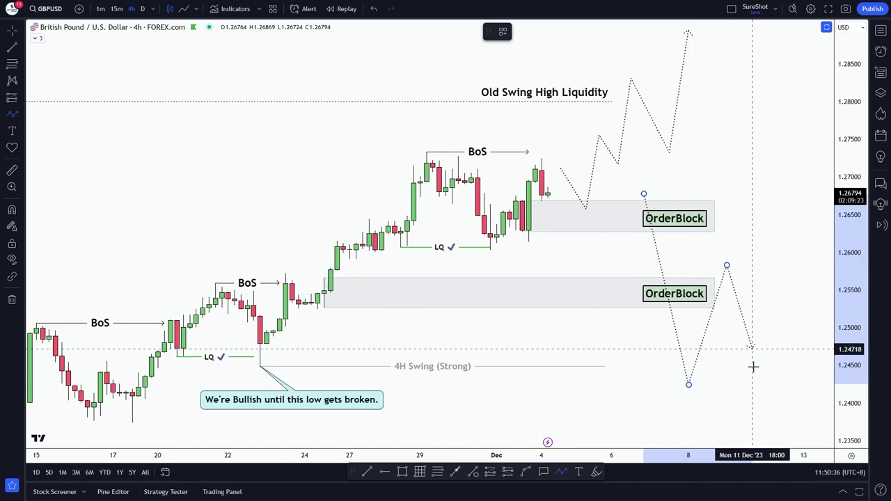
{"action": "double_click", "coordinate": [777, 442]}
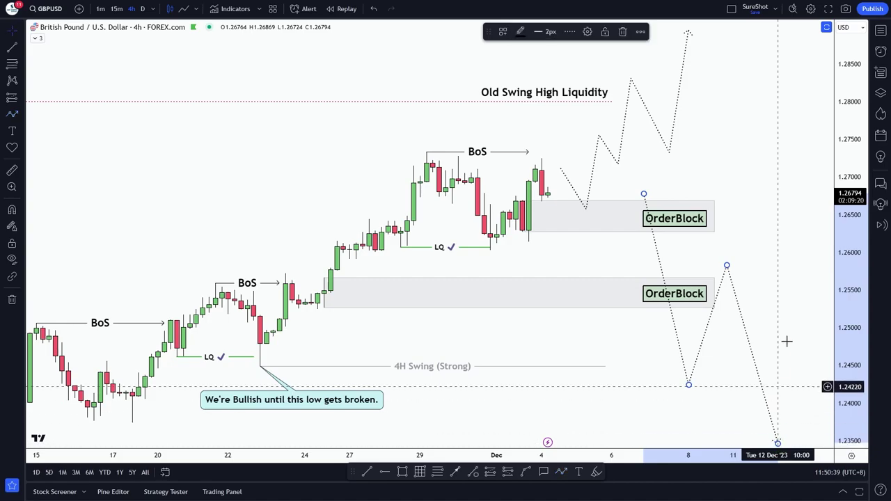
{"action": "key", "text": "Delete"}
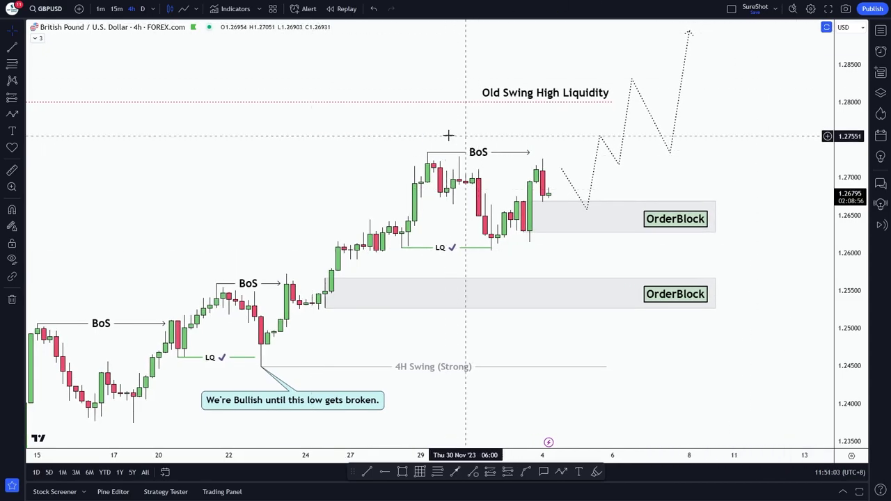
Step: Pan the 4h chart left to open empty space right of the dotted projection
{"action": "mouse_move", "coordinate": [274, 185]}
{"action": "left_mouse_down"}
{"action": "mouse_move", "coordinate": [289, 193]}
{"action": "mouse_move", "coordinate": [277, 193]}
{"action": "left_mouse_up"}
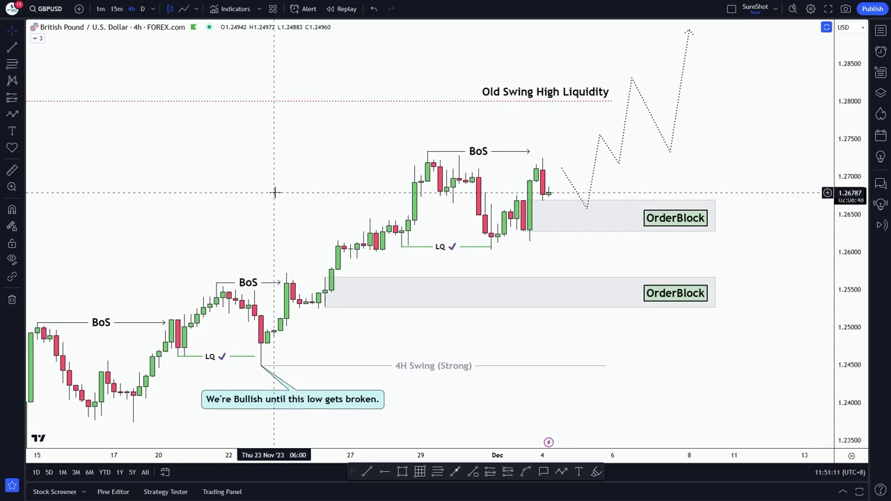
{"action": "left_click_drag", "start_coordinate": [276, 193], "coordinate": [293, 194]}
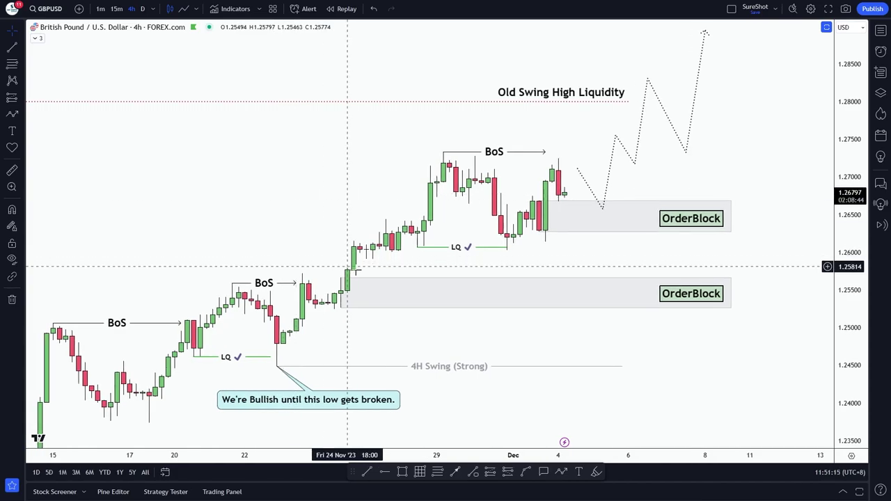
{"action": "left_click_drag", "start_coordinate": [262, 238], "coordinate": [243, 234]}
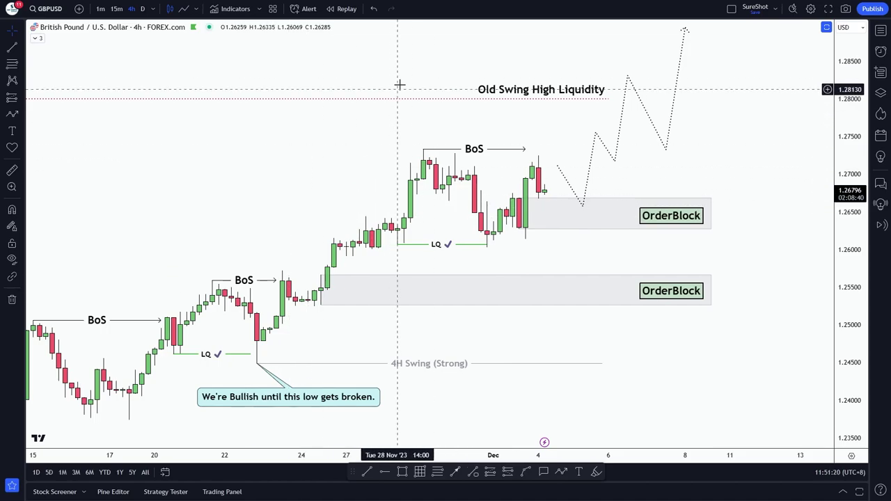
{"action": "left_click_drag", "start_coordinate": [369, 141], "coordinate": [327, 149]}
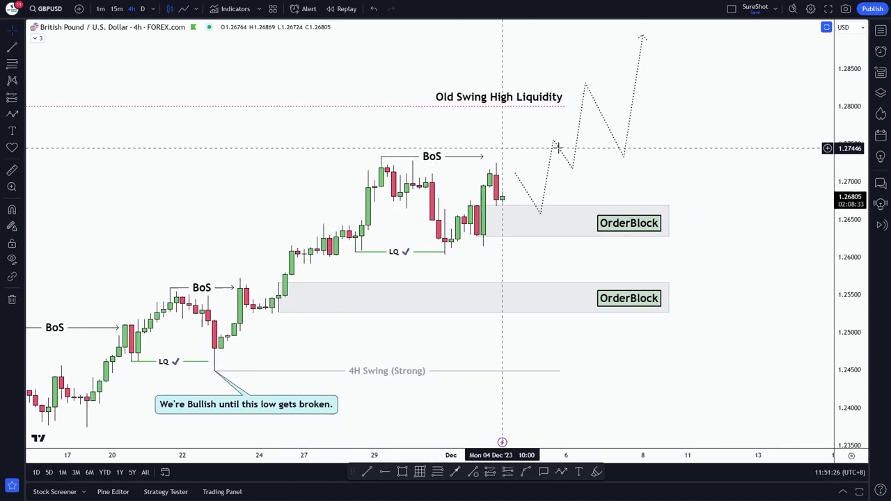
{"action": "left_click_drag", "start_coordinate": [690, 159], "coordinate": [603, 176]}
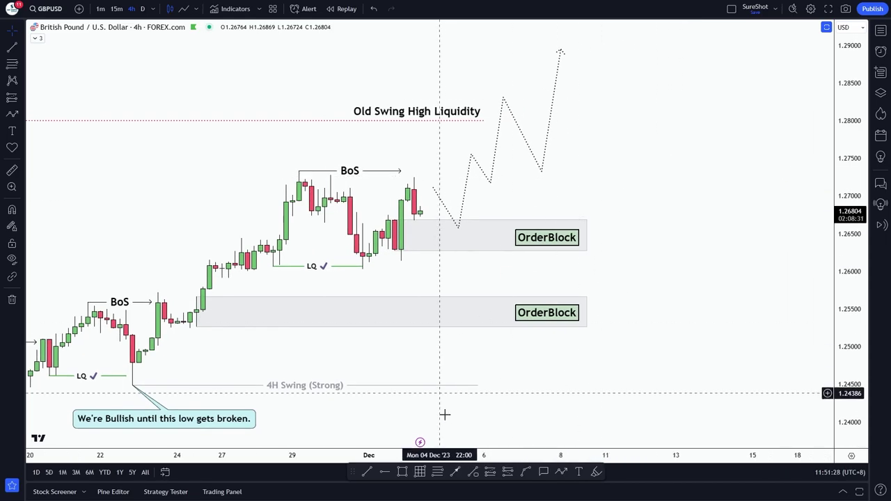
Step: Draw a dotted path dipping to the lower OrderBlock near 1.2545, then rallying to about 1.2683
{"action": "left_click", "coordinate": [561, 472]}
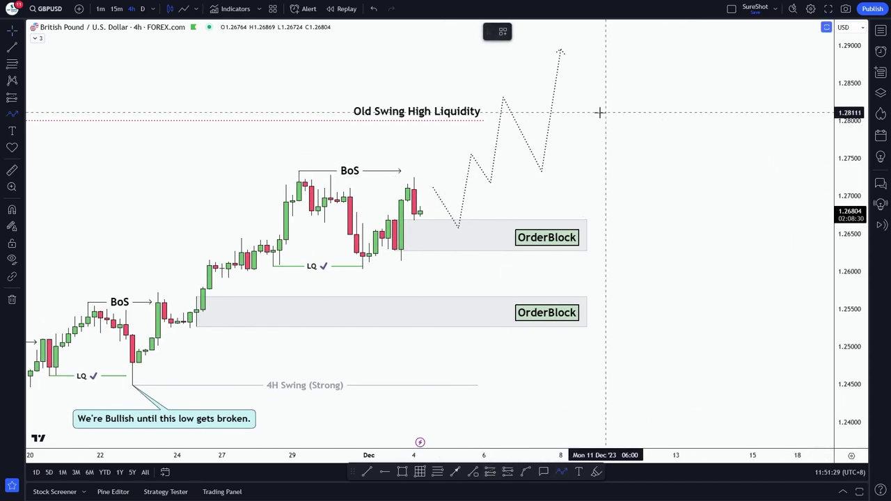
{"action": "left_click", "coordinate": [579, 168]}
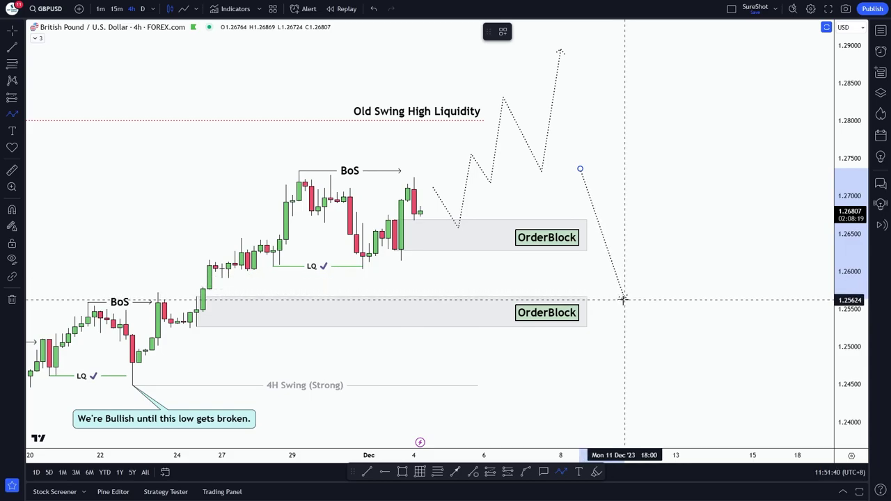
{"action": "left_click", "coordinate": [637, 260]}
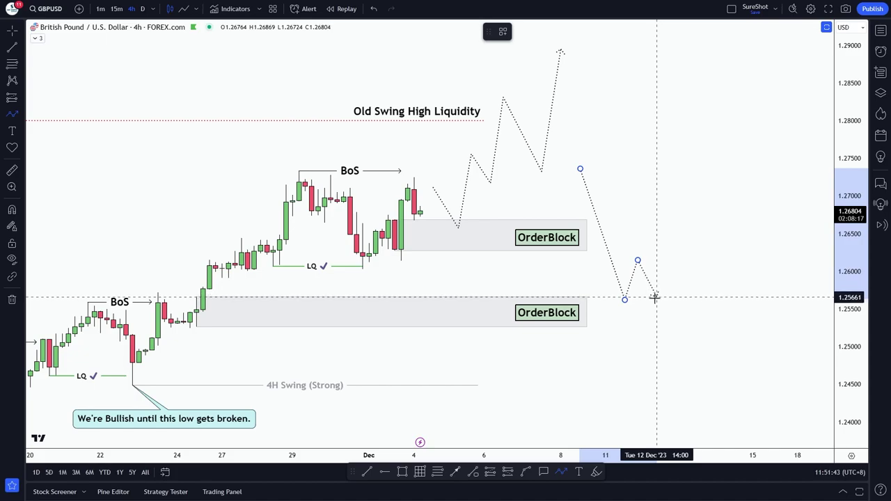
{"action": "left_click", "coordinate": [663, 256]}
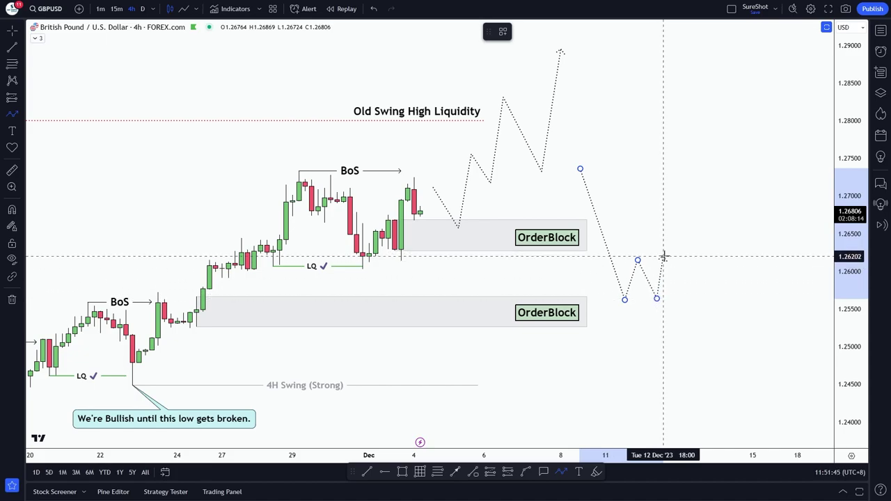
{"action": "left_click", "coordinate": [689, 314]}
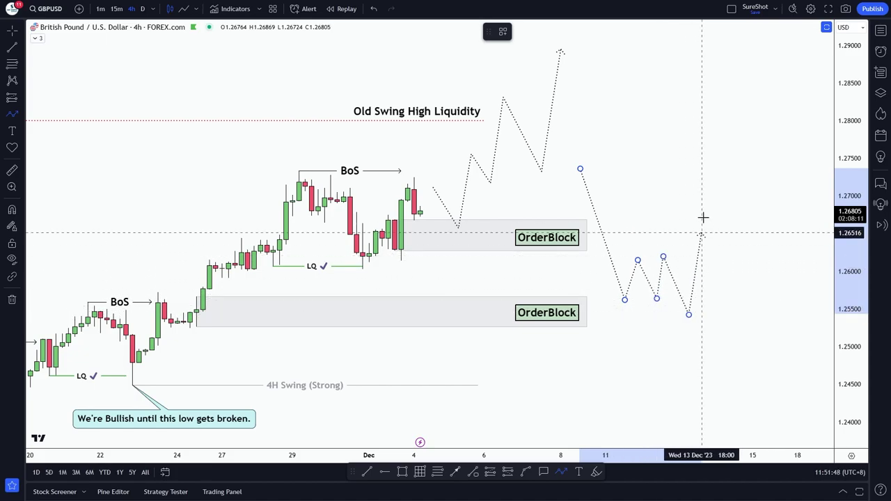
{"action": "double_click", "coordinate": [707, 208]}
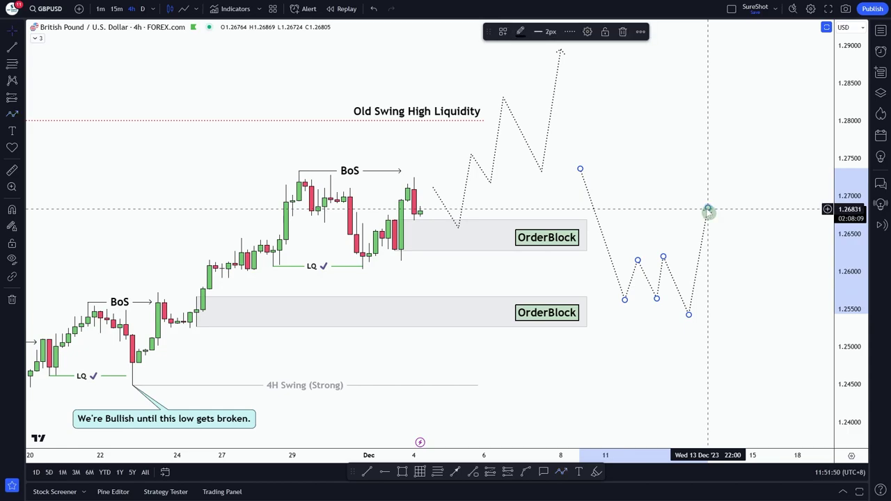
{"action": "left_click", "coordinate": [686, 234]}
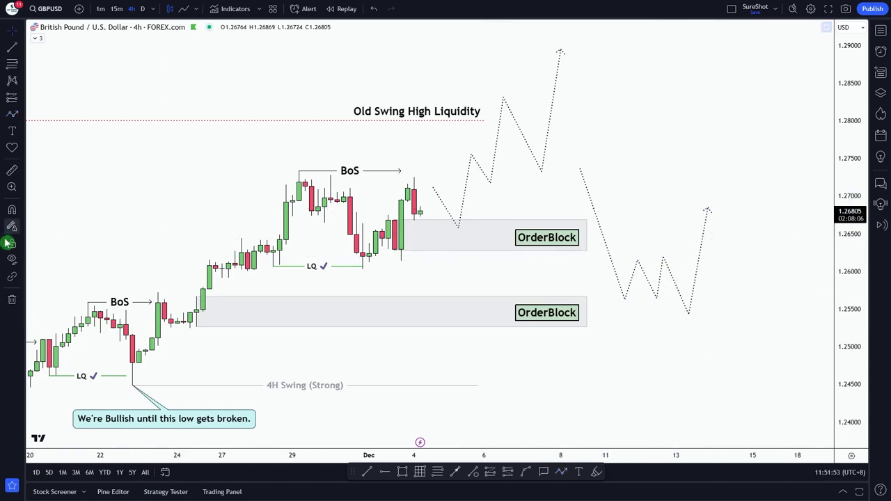
Step: Draw a second path from that peak, dipping to about 1.2580, ending with an arrow above the old swing high
{"action": "left_click", "coordinate": [561, 472]}
{"action": "left_click", "coordinate": [708, 210]}
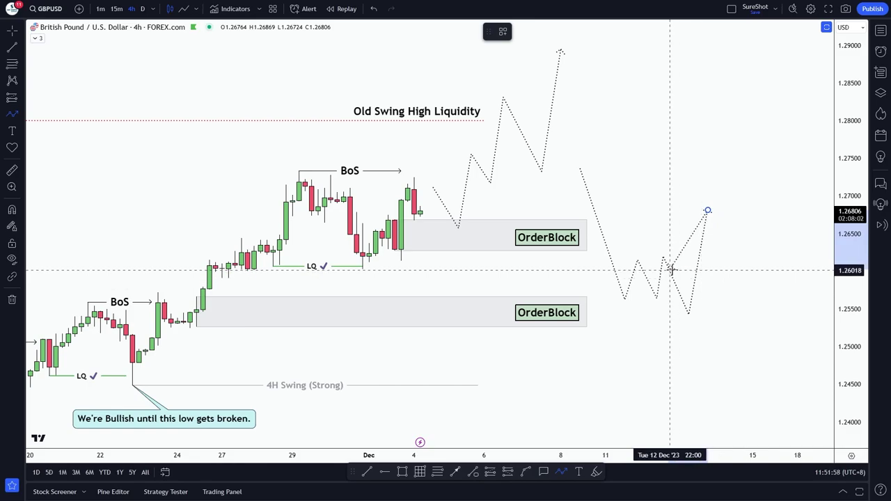
{"action": "left_click", "coordinate": [727, 290]}
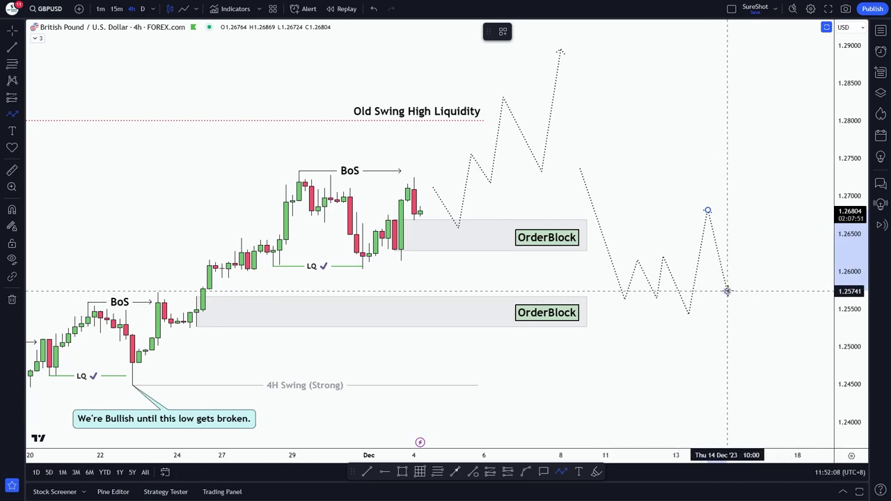
{"action": "double_click", "coordinate": [756, 110]}
{"action": "left_click", "coordinate": [655, 142]}
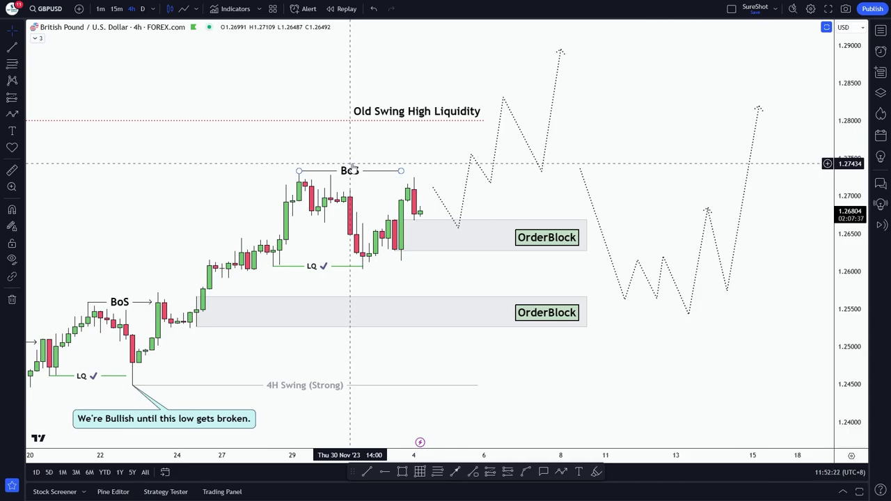
{"action": "left_click_drag", "start_coordinate": [597, 139], "coordinate": [625, 145]}
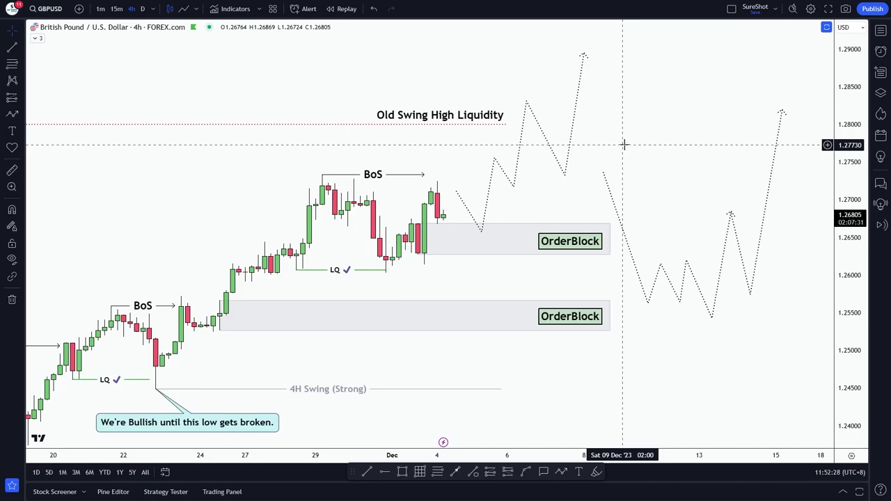
{"action": "left_click_drag", "start_coordinate": [624, 145], "coordinate": [655, 146]}
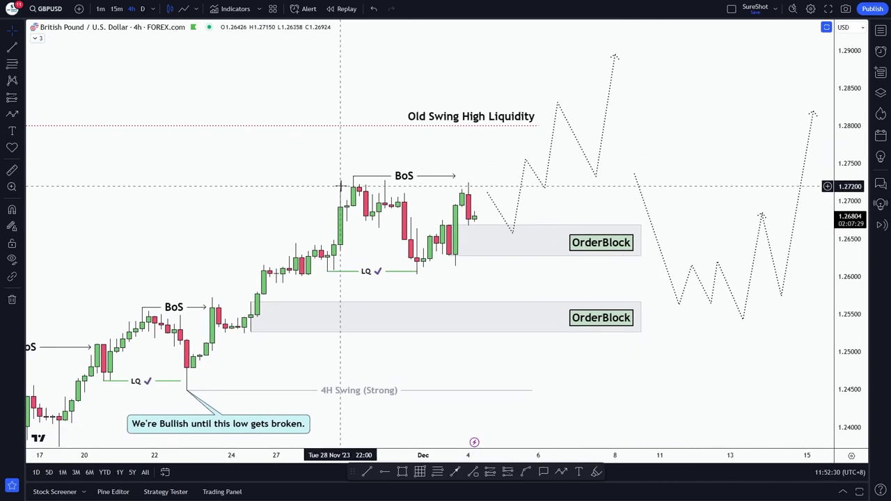